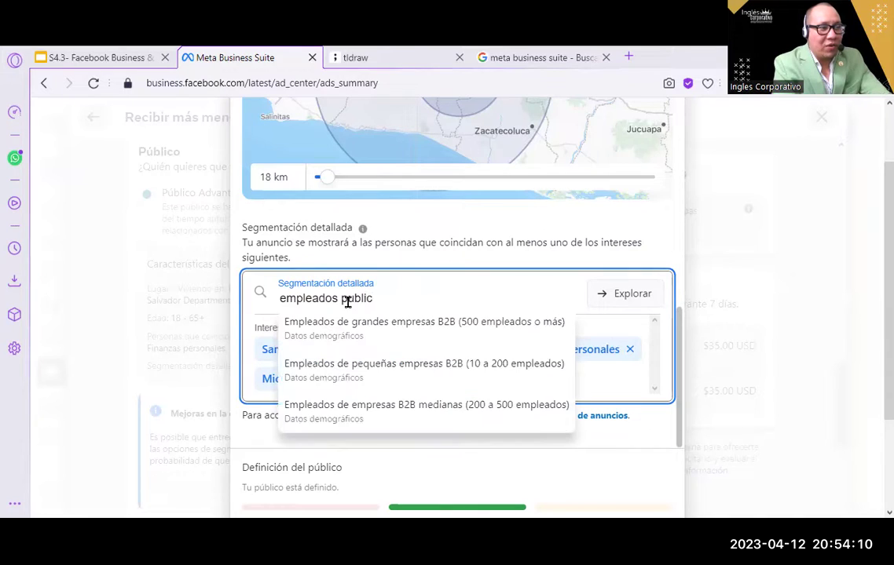
Complete the detailed targeting search term as "empleados publicos".
text(os)
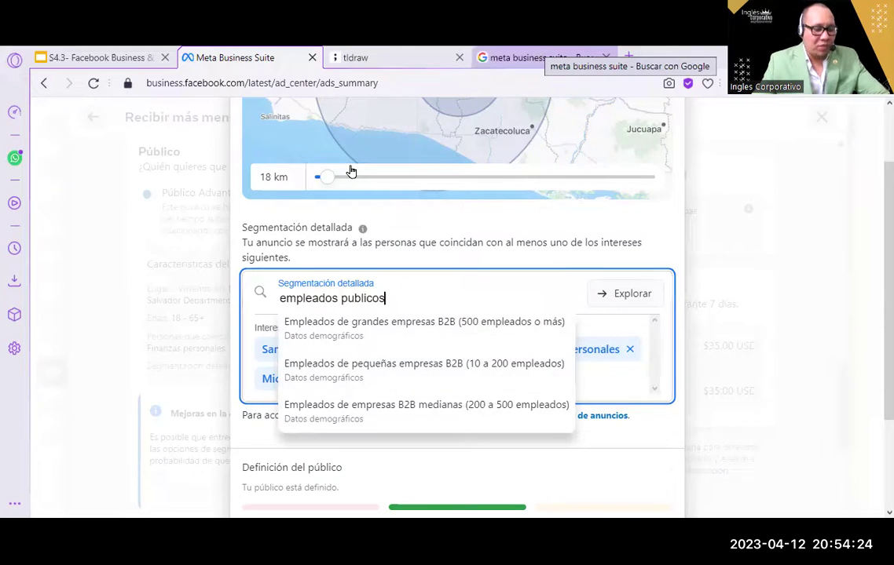
Switch to Google, search for "b2b que es en marketing" and look through the results.
key(ctrl+Tab)
text(b2)
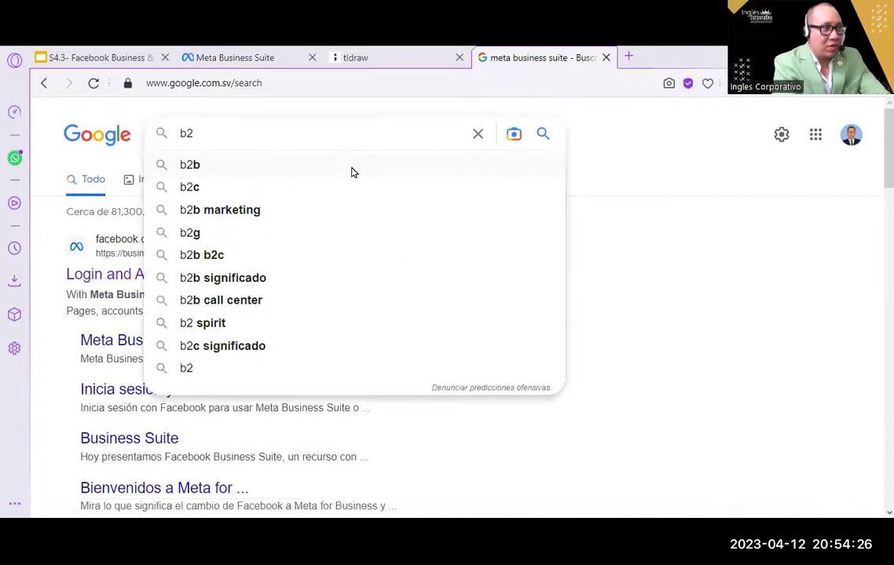
text(b que es e)
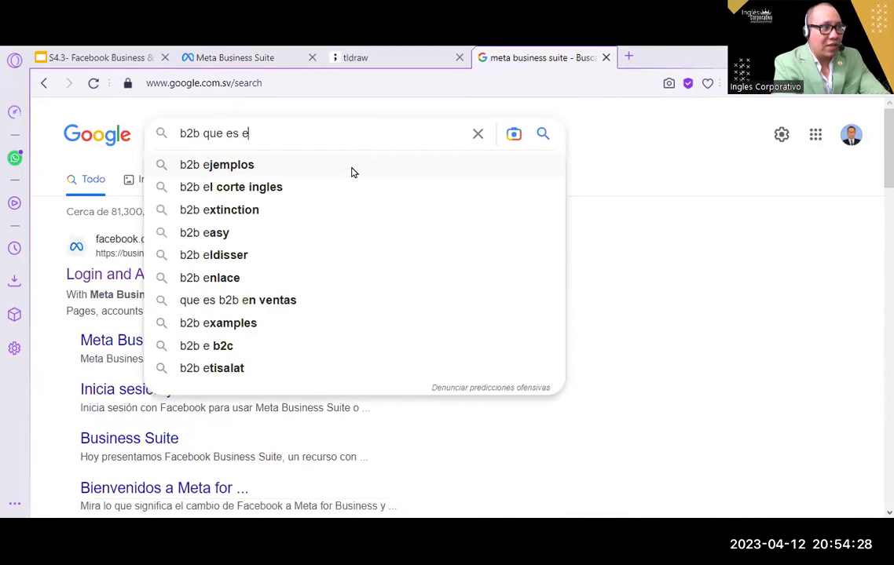
text(n marketing)
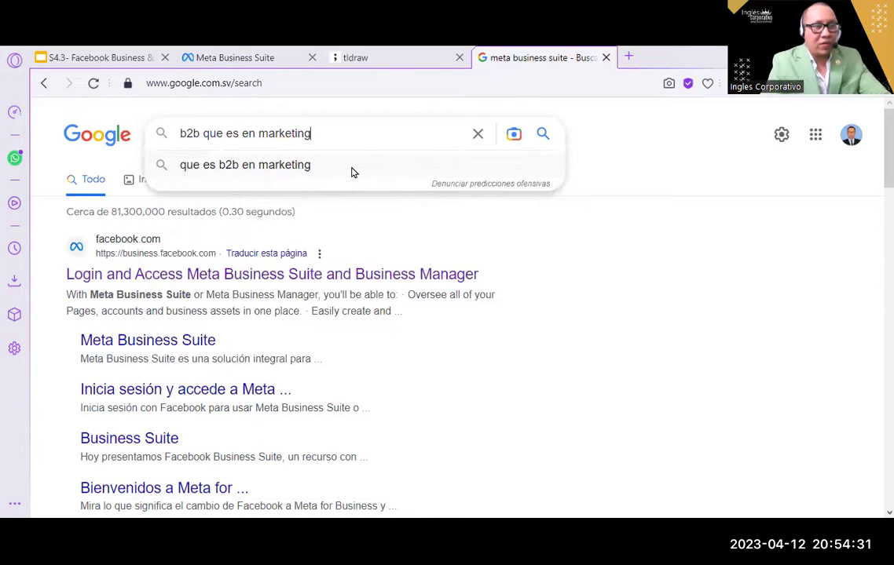
key(Return)
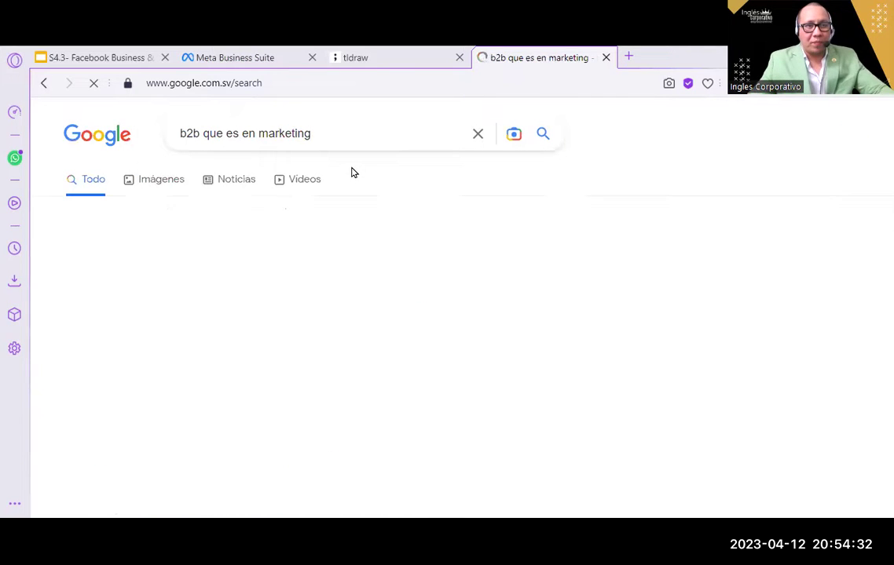
right_click(335, 200)
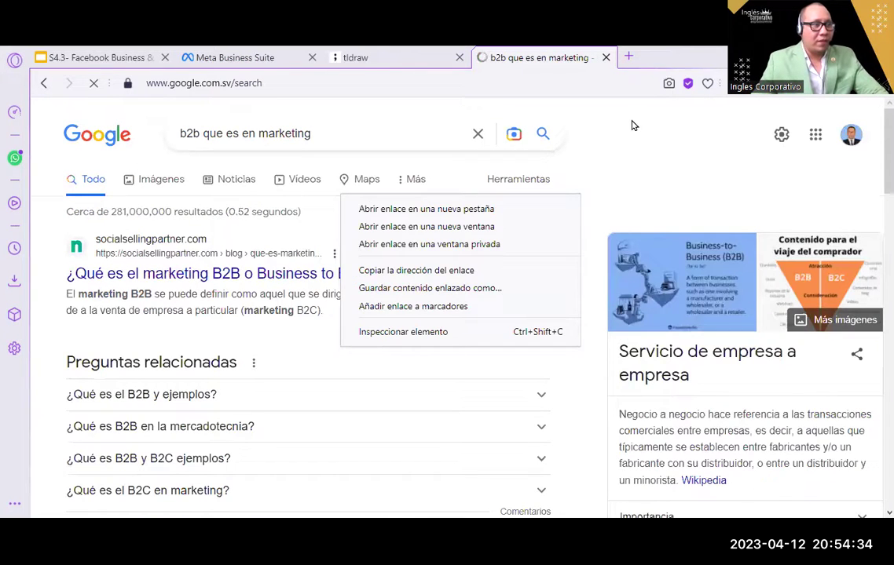
key(Escape)
scroll(796, 345, down, 2)
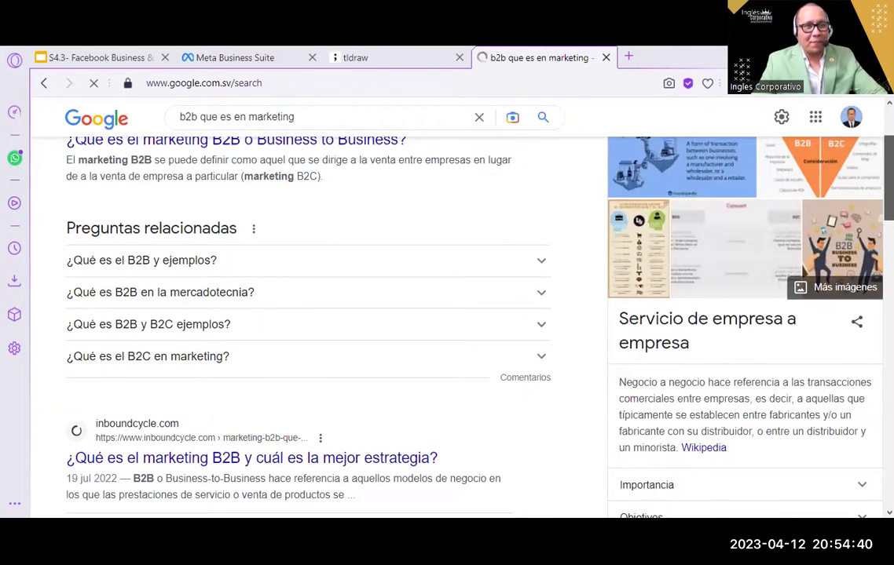
Return to Meta Business Suite and add the demographic "Empleados de pequeñas empresas B2B (10 a 200 empleados)" to the detailed targeting.
click(404, 52)
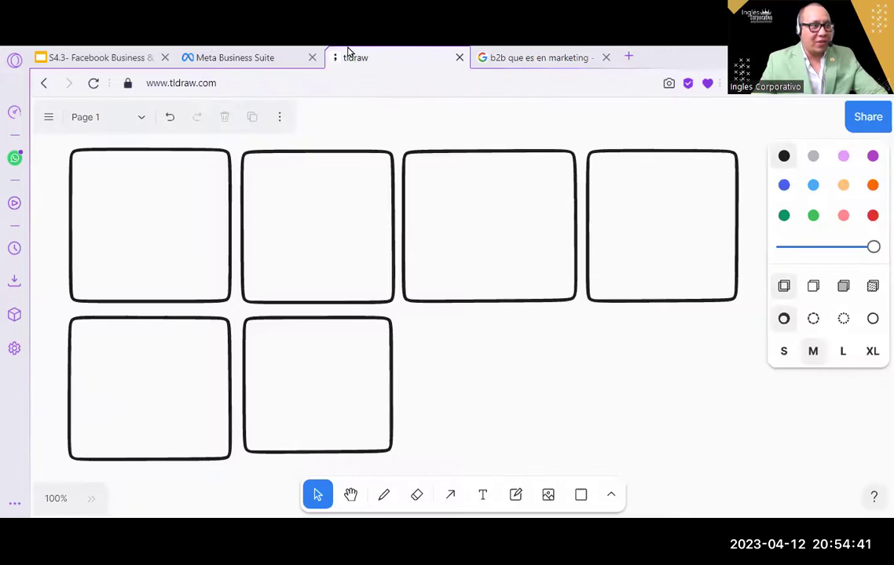
click(247, 53)
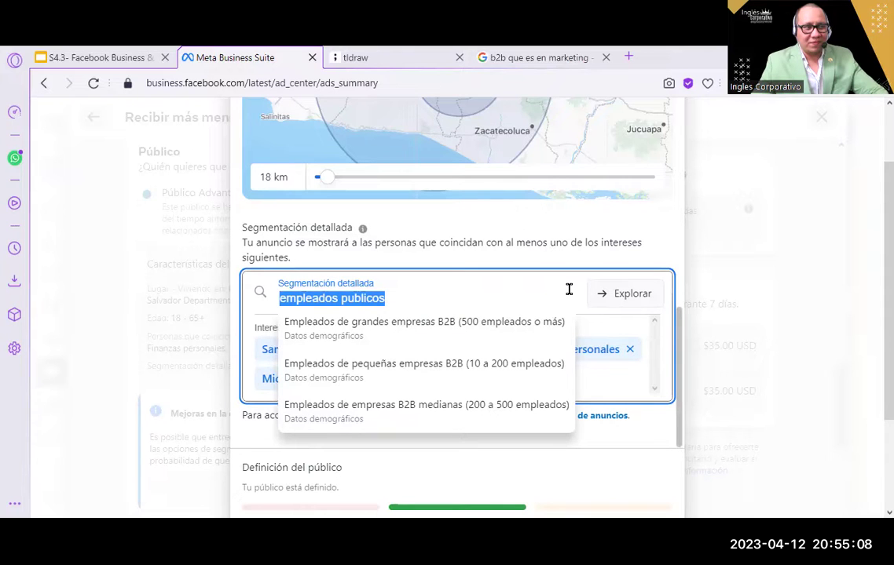
click(485, 369)
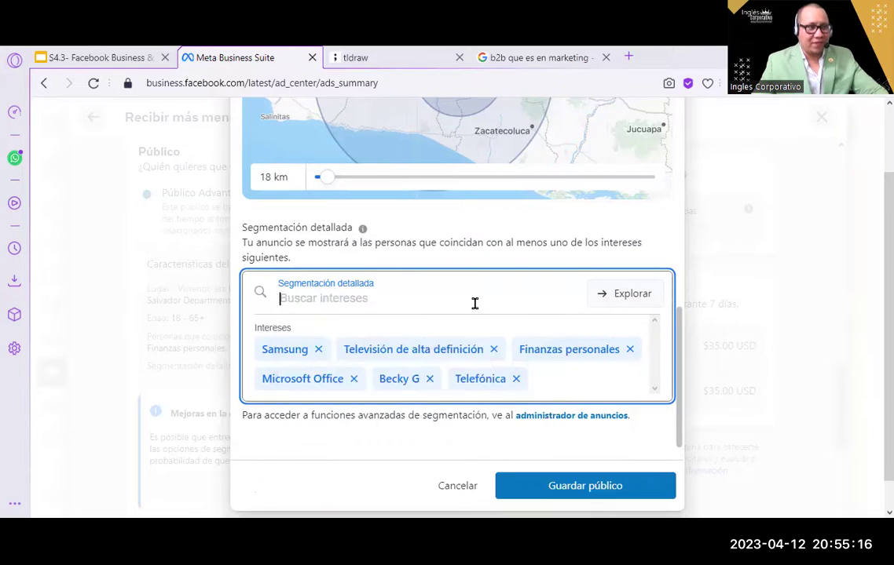
Search the detailed targeting options for "gobierno de el salvador".
text(gho)
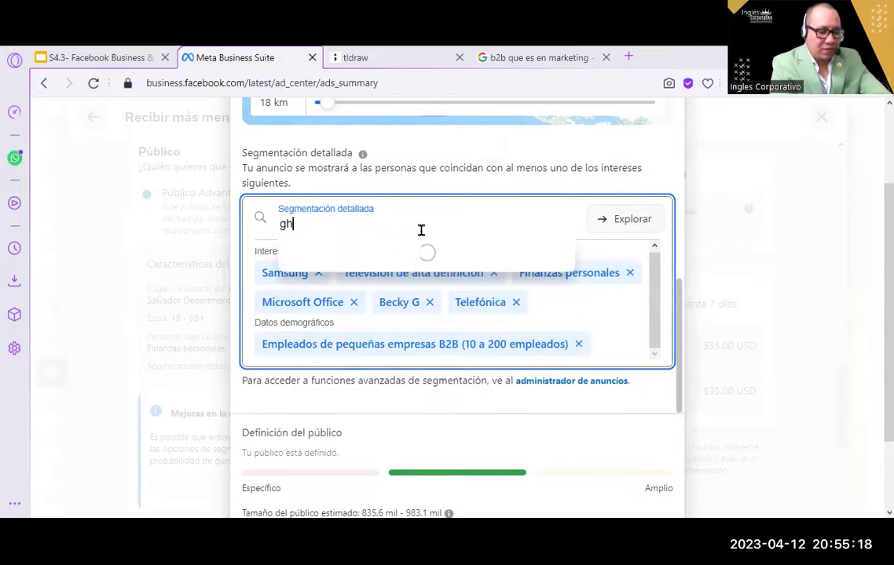
key(BackSpace)
key(BackSpace)
text(obierno)
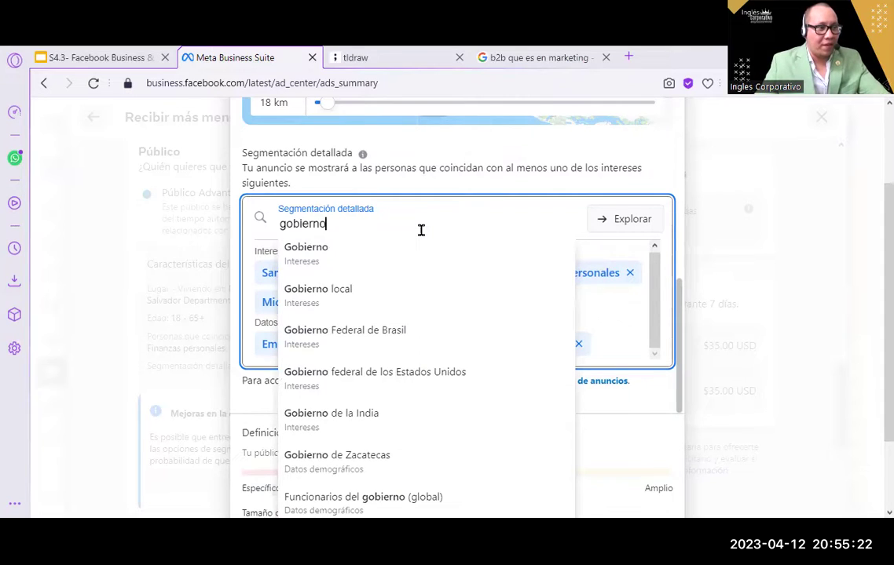
text( de el)
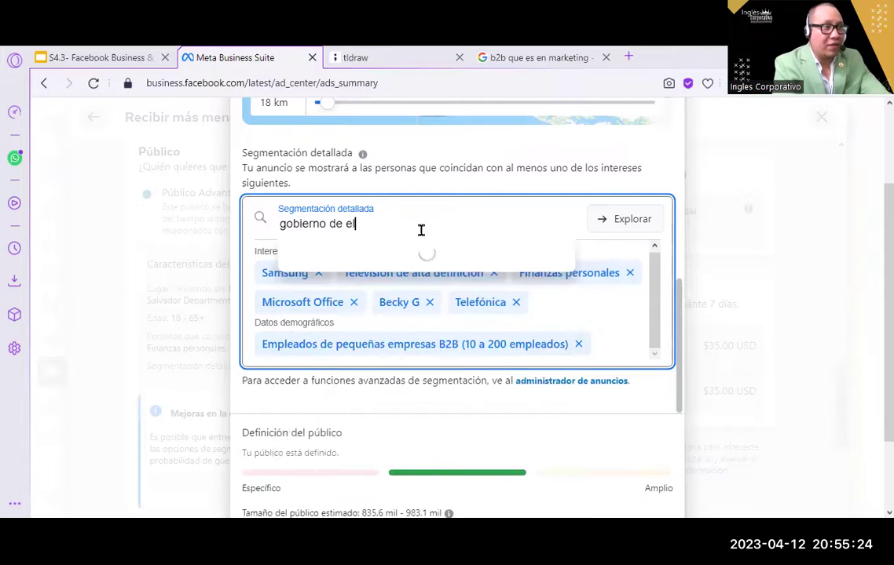
text( salvador)
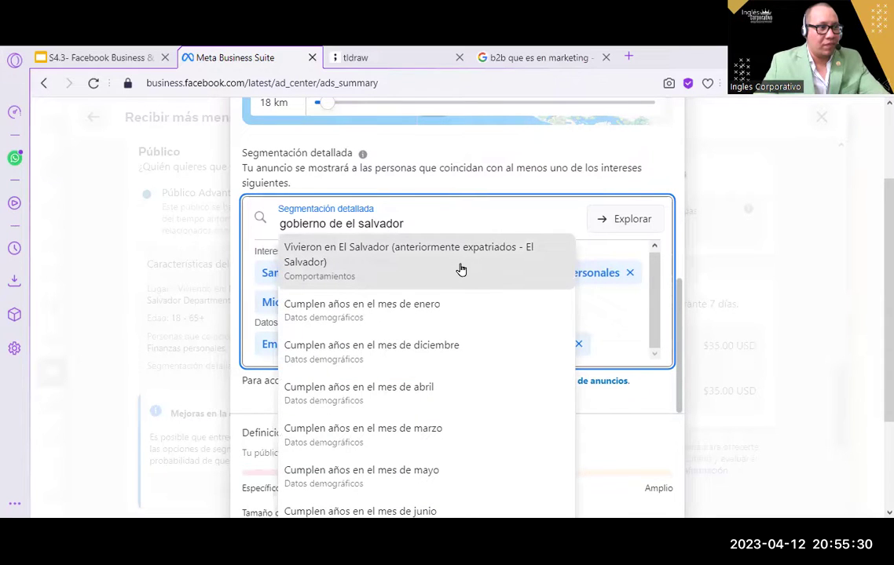
Shorten the targeting search to "gobierno" to check its suggestions, and clear the search field.
key(BackSpace)
key(BackSpace)
key(BackSpace)
key(BackSpace)
key(BackSpace)
key(BackSpace)
key(BackSpace)
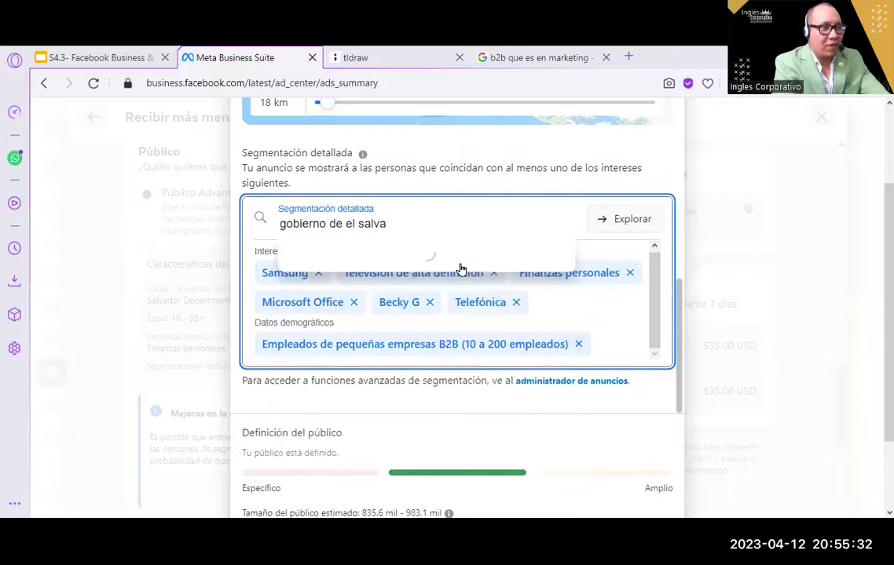
key(BackSpace)
key(BackSpace)
key(BackSpace)
key(BackSpace)
key(BackSpace)
key(BackSpace)
key(BackSpace)
key(BackSpace)
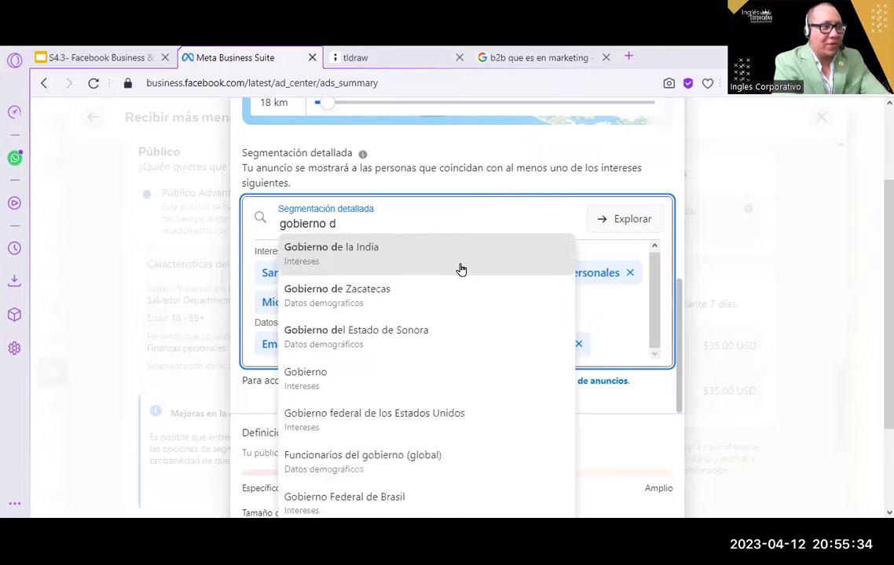
key(BackSpace)
text(o)
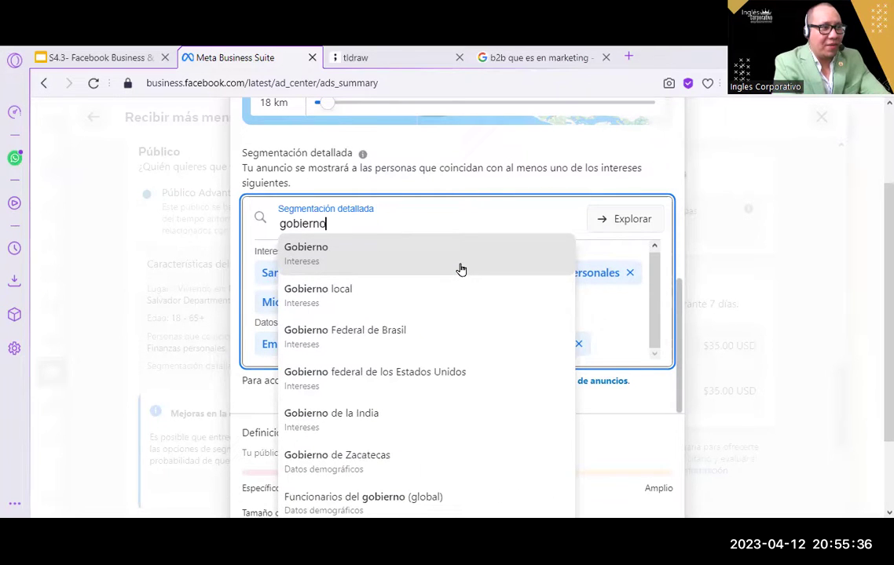
key(BackSpace)
key(BackSpace)
key(BackSpace)
key(BackSpace)
key(BackSpace)
key(BackSpace)
key(BackSpace)
key(BackSpace)
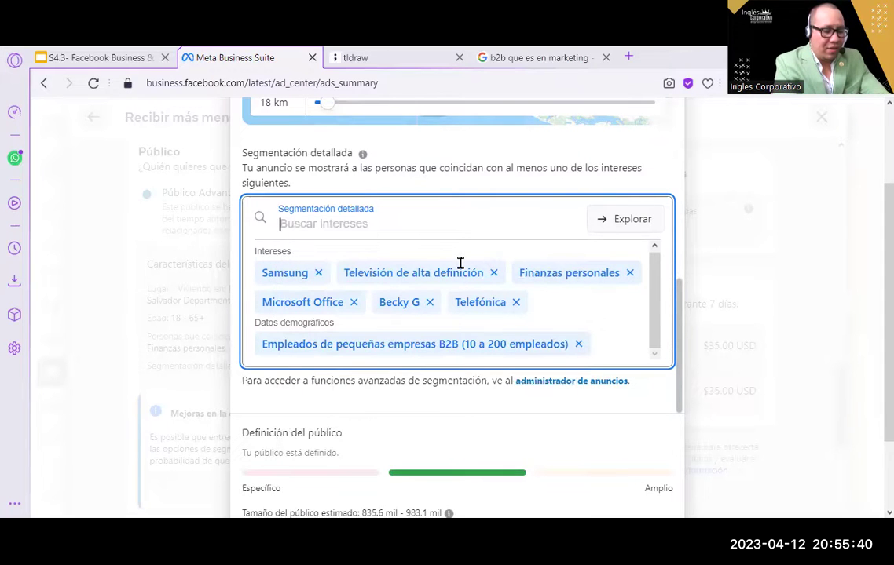
Search the detailed targeting options for "empresarios".
text(empres)
key(BackSpace)
key(BackSpace)
key(BackSpace)
key(BackSpace)
text(r)
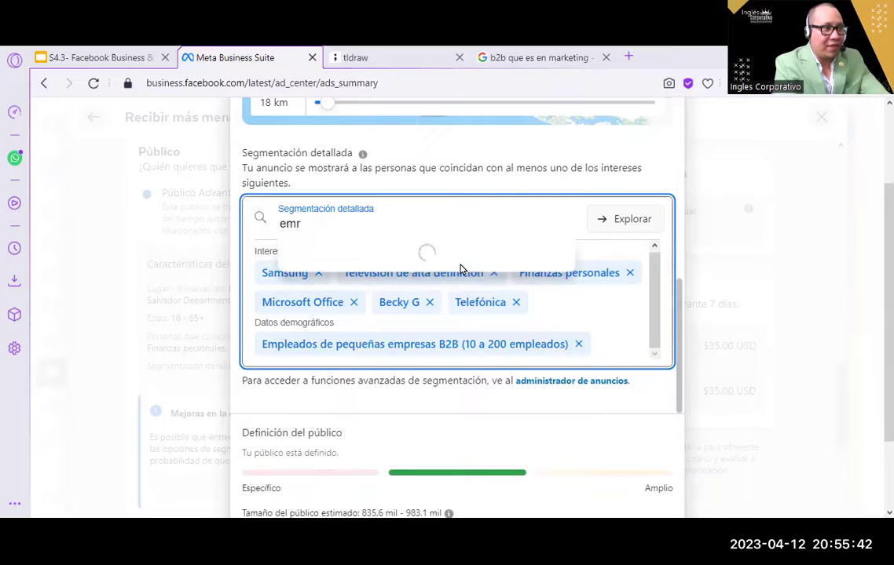
key(BackSpace)
text(presarios)
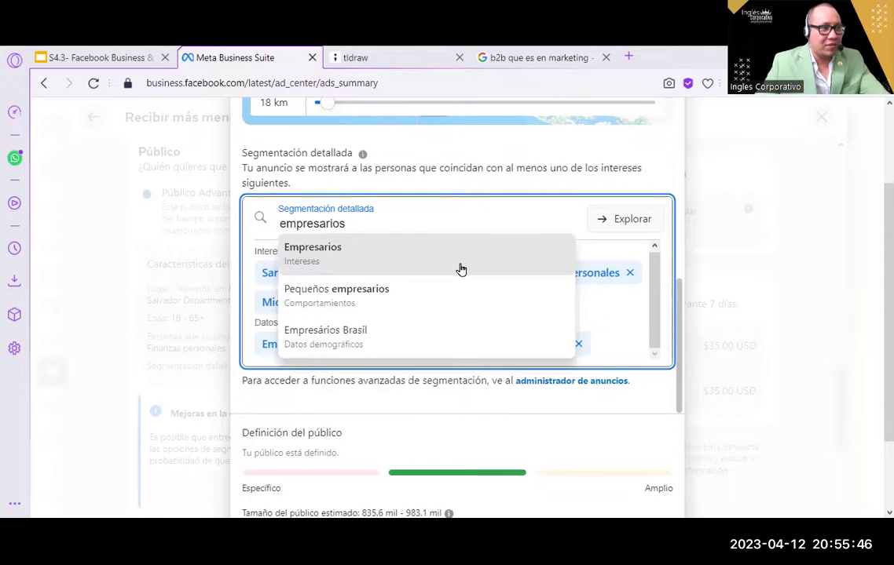
Extend the targeting search to "empresarios salvadoreños" and clear the search field.
text( salvadoire)
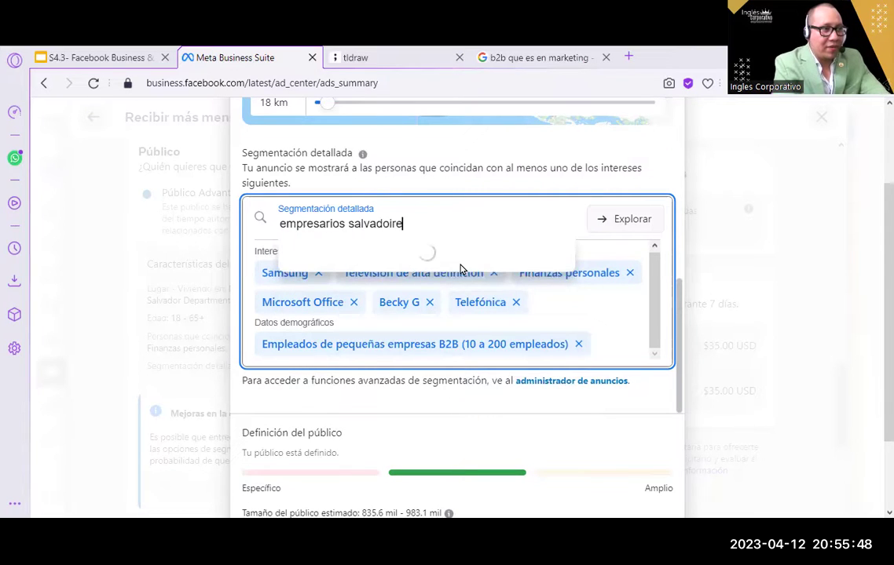
key(BackSpace)
key(BackSpace)
key(BackSpace)
text(reños)
key(BackSpace)
key(BackSpace)
key(BackSpace)
key(BackSpace)
key(BackSpace)
key(BackSpace)
key(BackSpace)
key(BackSpace)
key(BackSpace)
key(BackSpace)
key(BackSpace)
key(BackSpace)
key(BackSpace)
key(BackSpace)
key(BackSpace)
key(BackSpace)
key(BackSpace)
key(BackSpace)
key(BackSpace)
key(BackSpace)
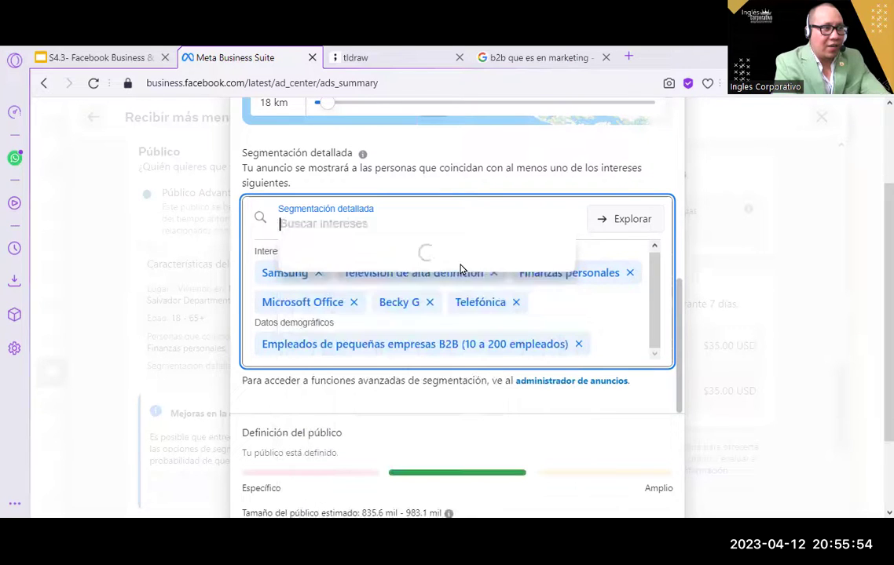
Find "empleados", add the demographic "Empleados de grandes empresas B2B (500 empleados o más)" and save the audience.
text(empleados)
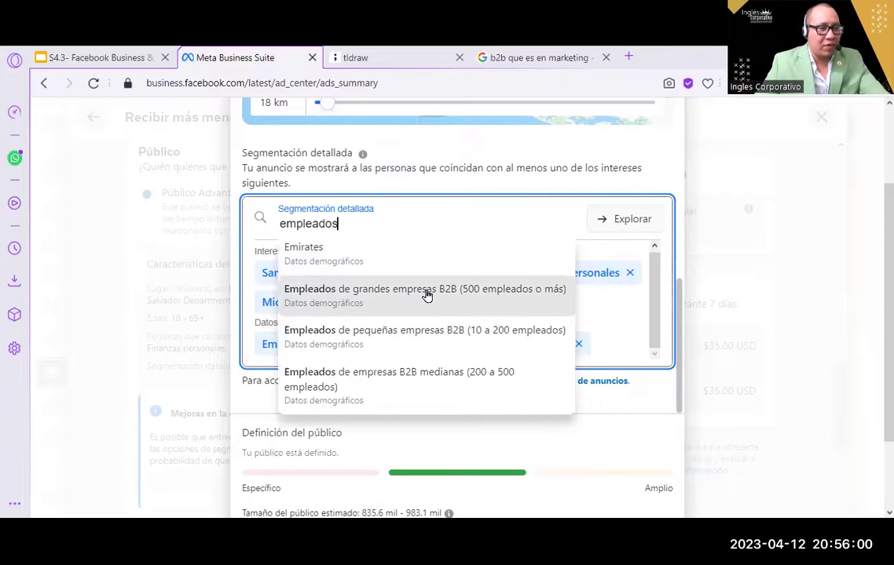
click(431, 290)
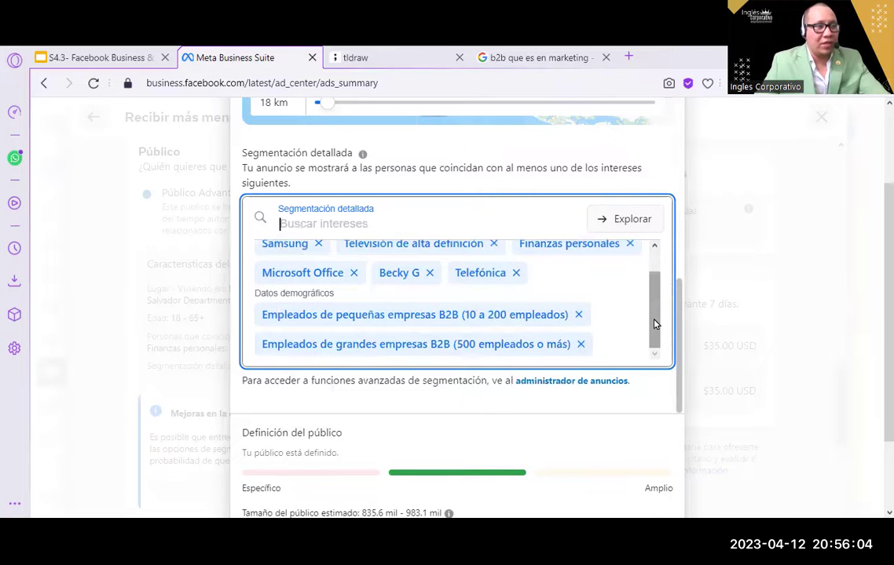
drag(653, 323, 666, 336)
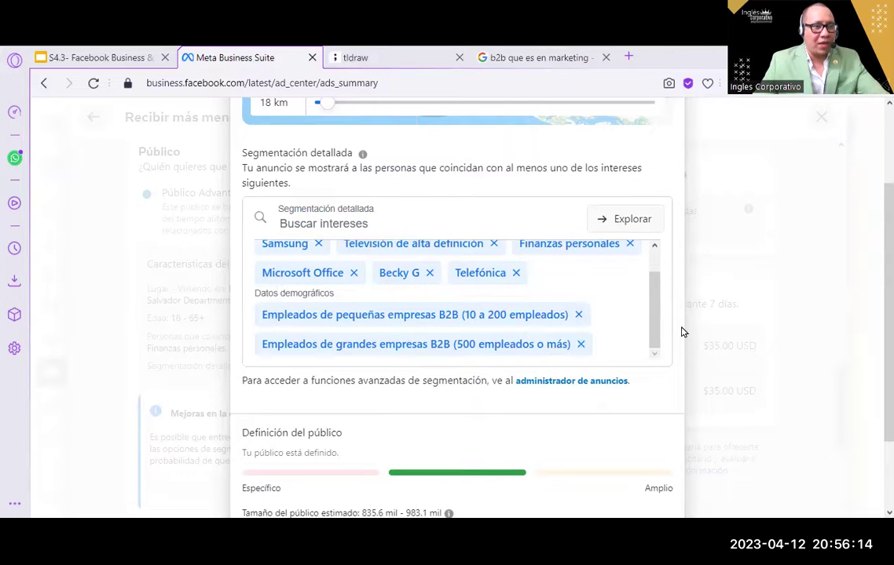
scroll(652, 461, down, 1)
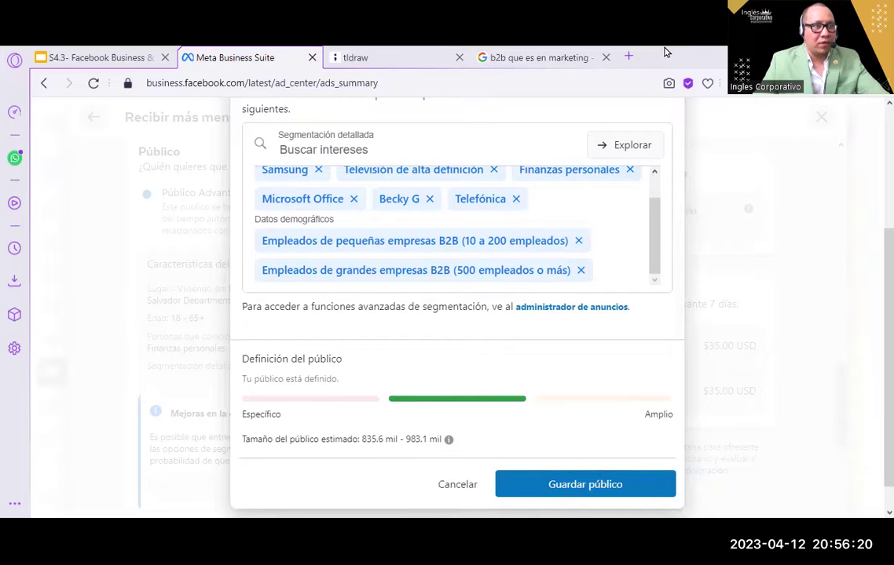
click(618, 485)
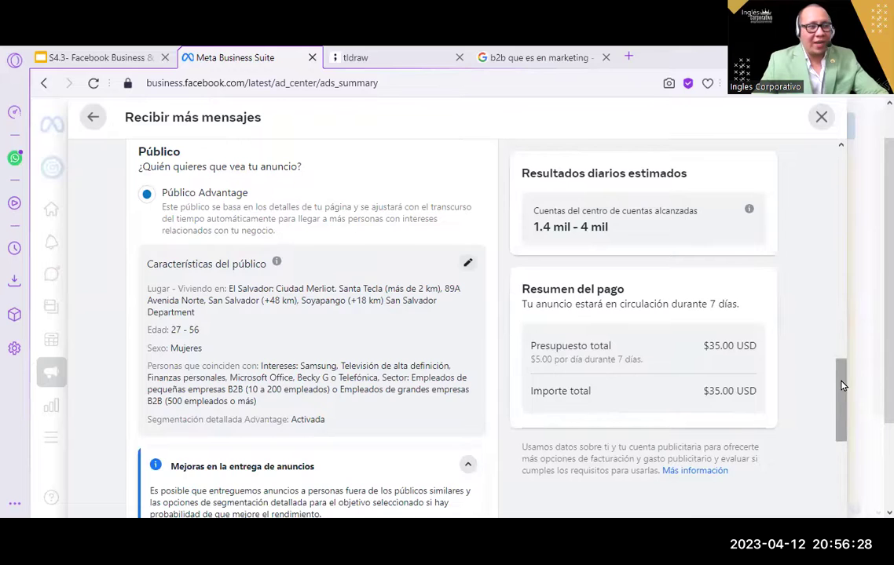
Review the ad's audience characteristics and the daily and total budget in the payment summary.
scroll(842, 386, down, 3)
scroll(842, 385, up, 3)
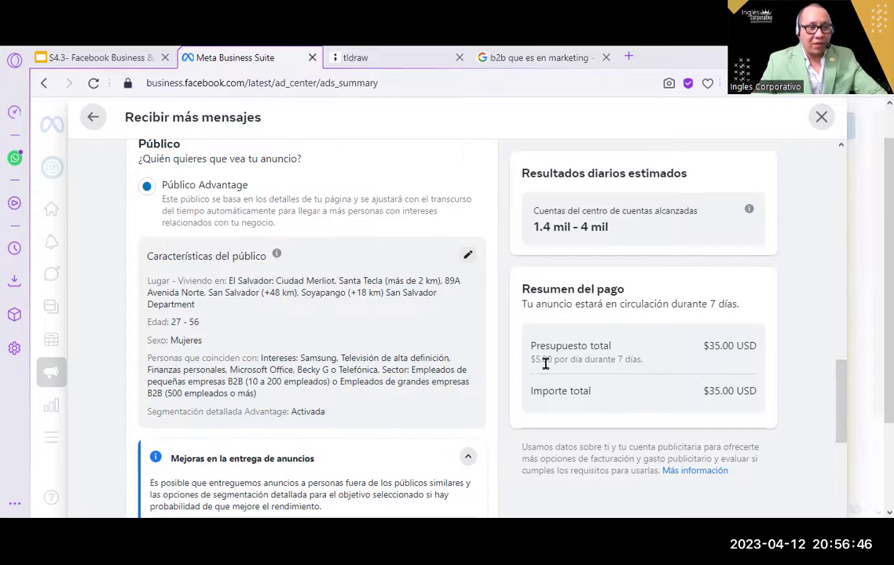
drag(530, 361, 657, 368)
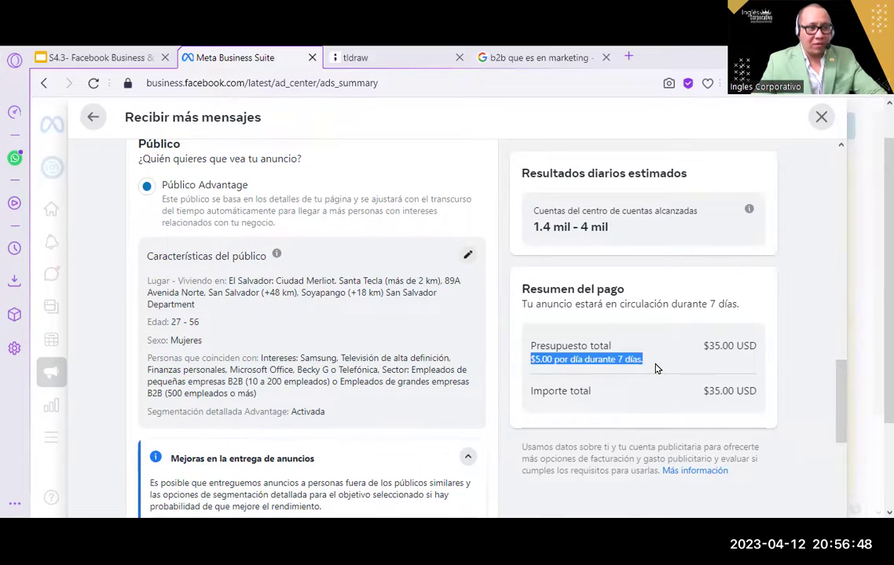
drag(704, 346, 752, 346)
Try ad durations of 6 and 8 days in the schedule, and set the duration back to 7 days.
scroll(498, 365, down, 5)
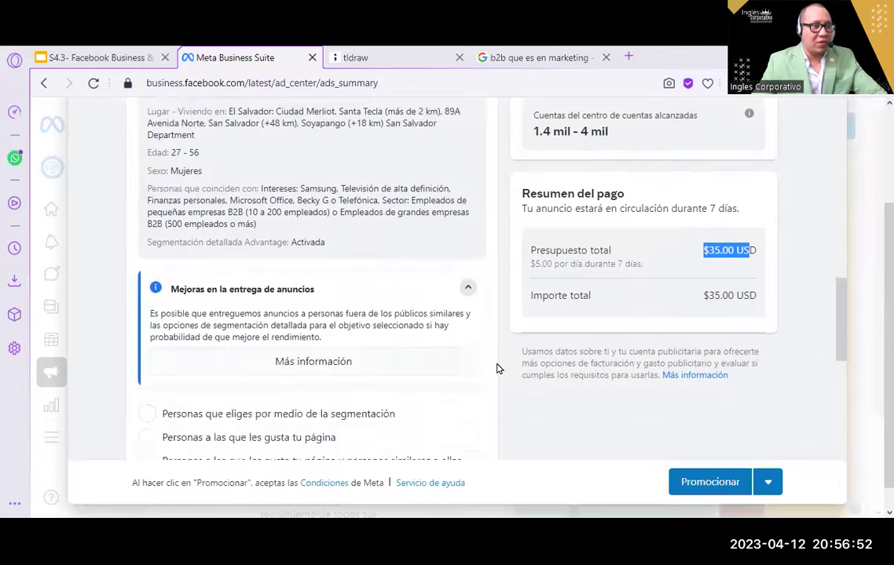
scroll(499, 368, down, 3)
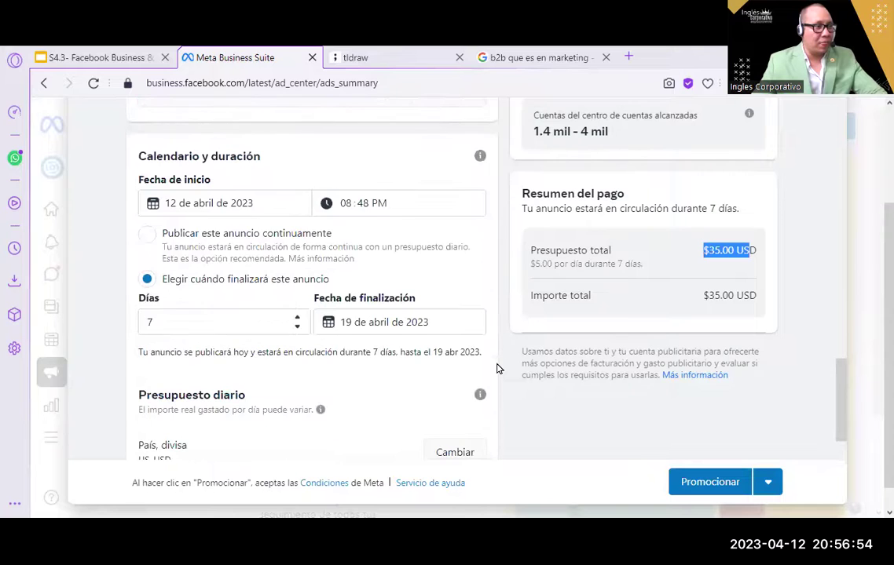
click(297, 327)
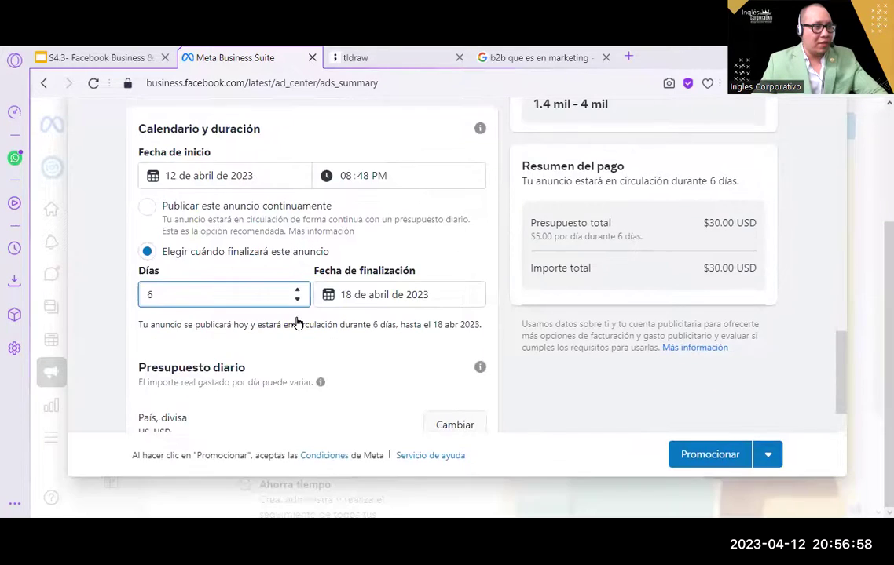
click(298, 318)
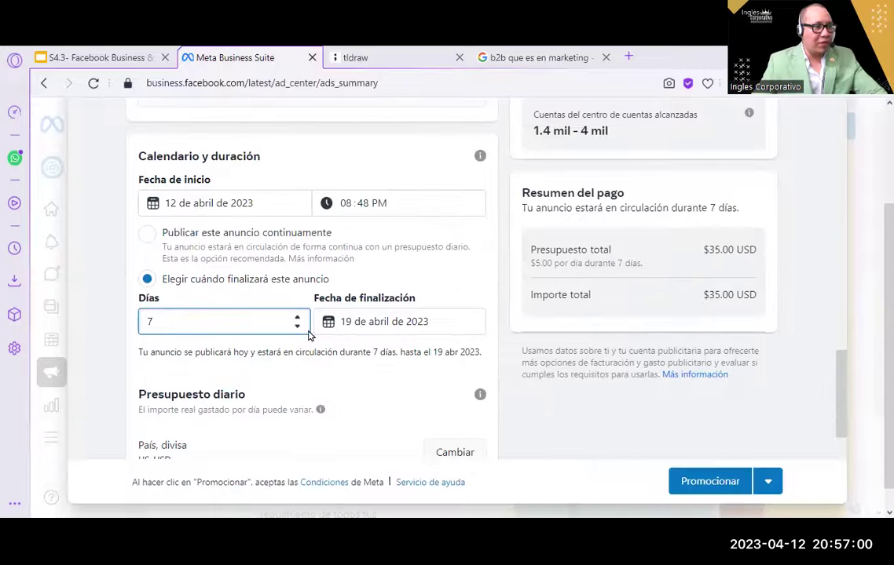
click(298, 318)
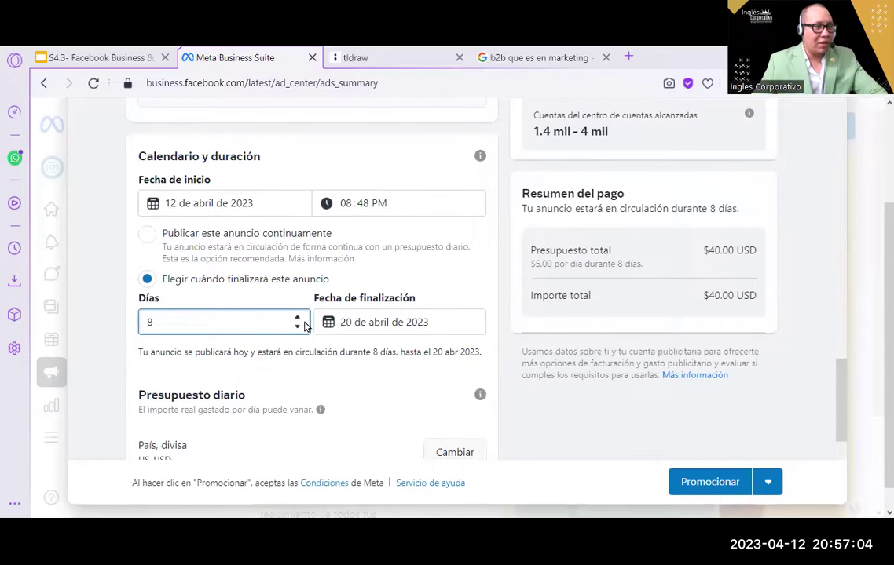
click(297, 328)
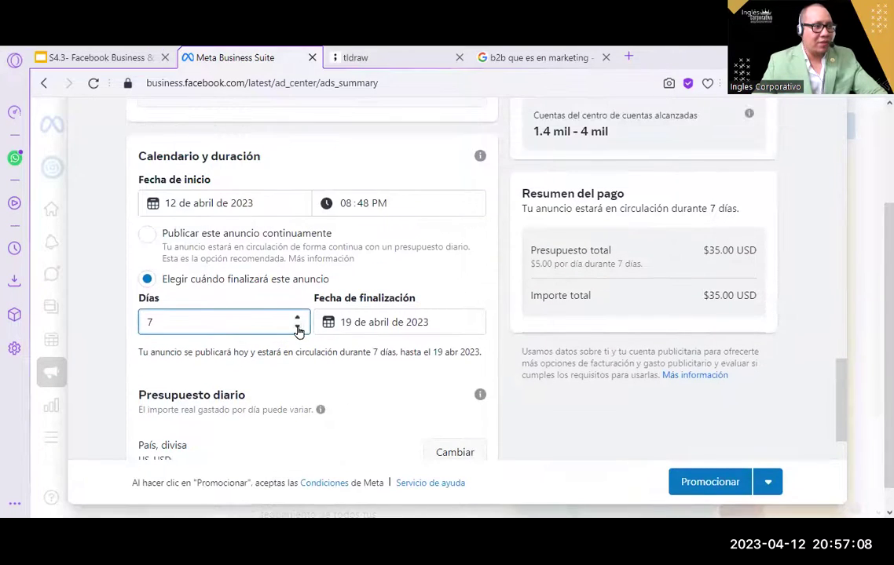
Set the ad's duration to 5 days and its daily budget to $14.00.
click(298, 328)
click(298, 328)
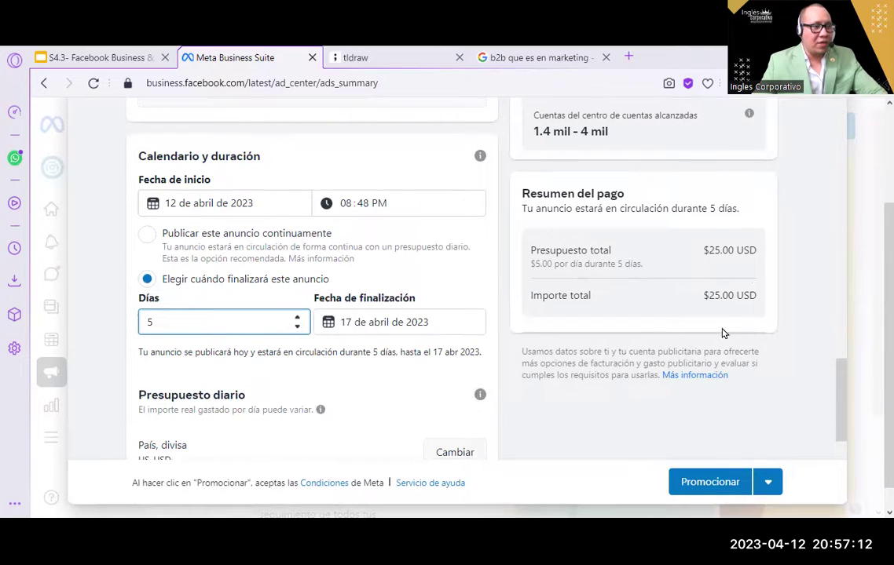
drag(842, 386, 843, 432)
drag(233, 335, 291, 339)
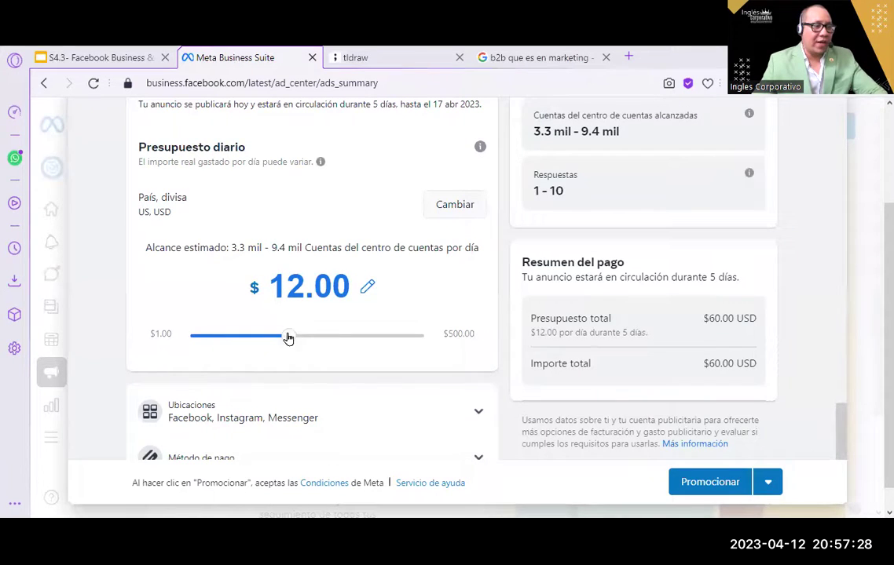
drag(317, 342, 296, 346)
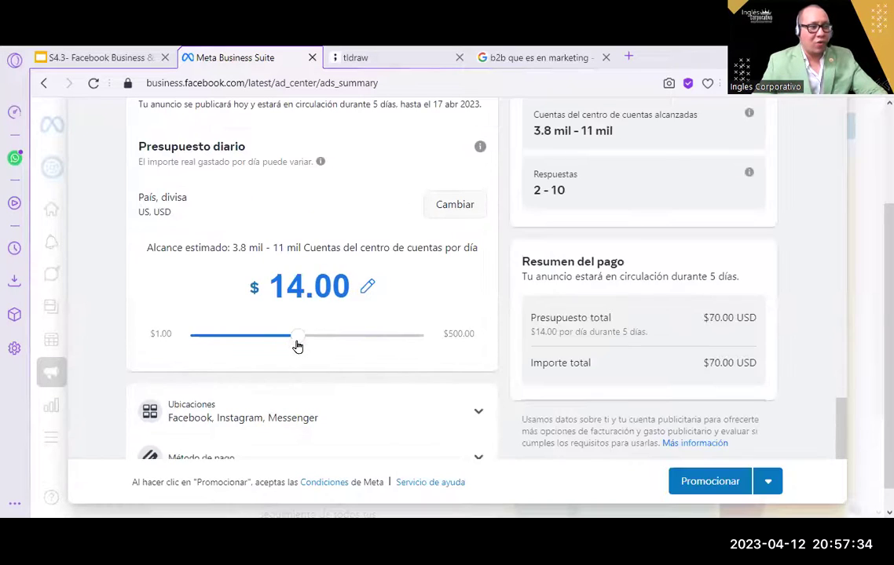
scroll(722, 362, down, 1)
scroll(726, 206, up, 1)
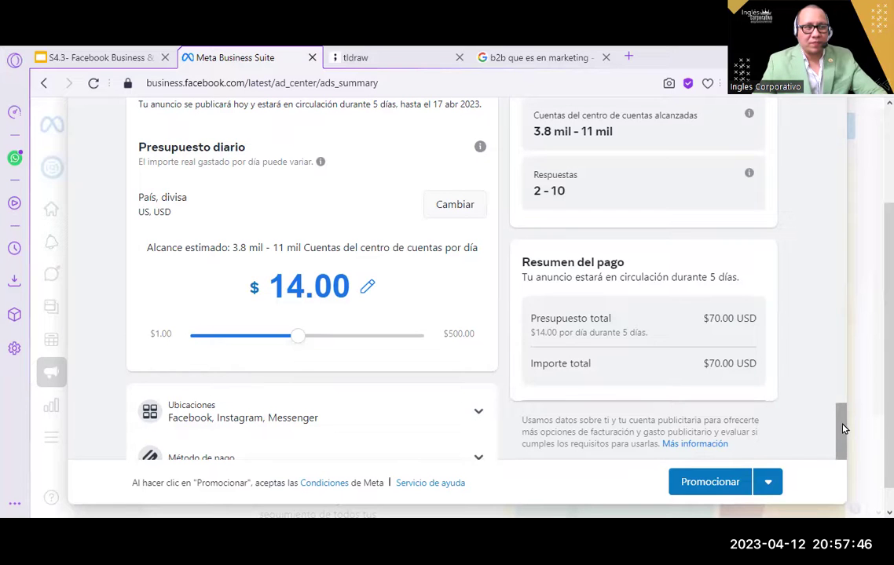
Examine the daily budget's editable amount, the estimated daily account reach and the payment summary, and look back over the ad's earlier settings.
scroll(845, 432, down, 1)
drag(845, 454, 853, 429)
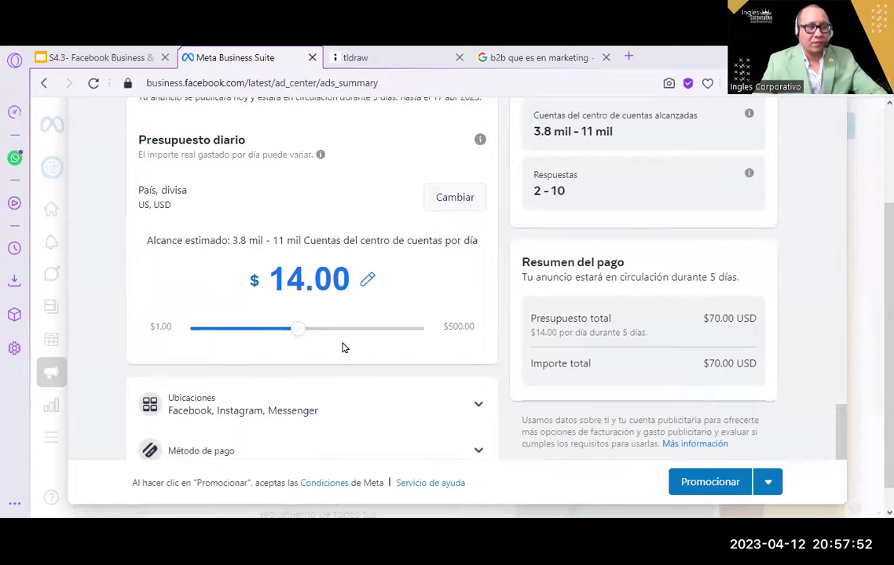
click(367, 280)
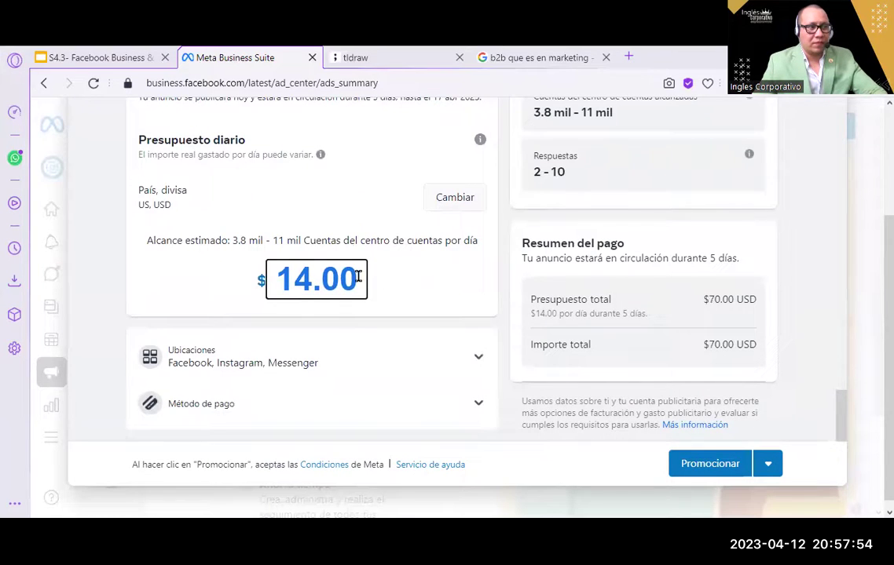
click(409, 281)
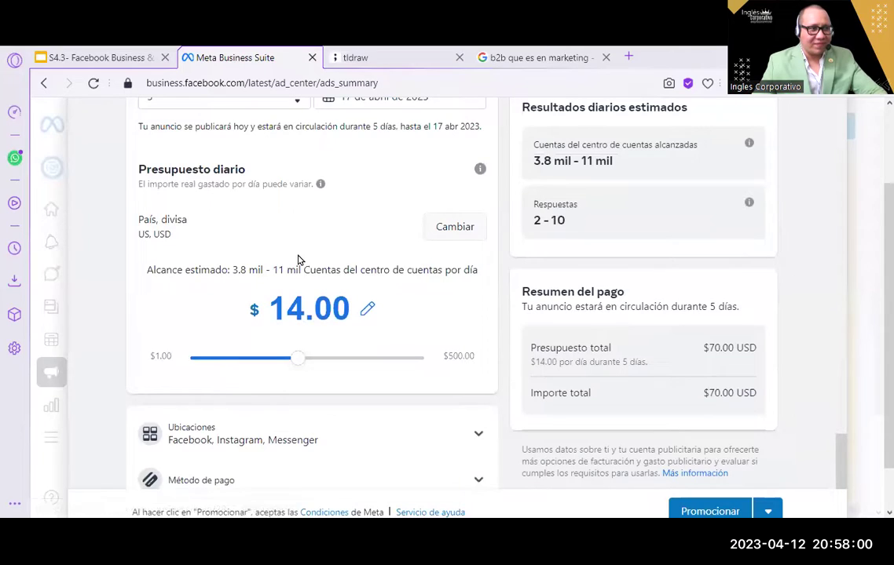
drag(475, 269, 305, 270)
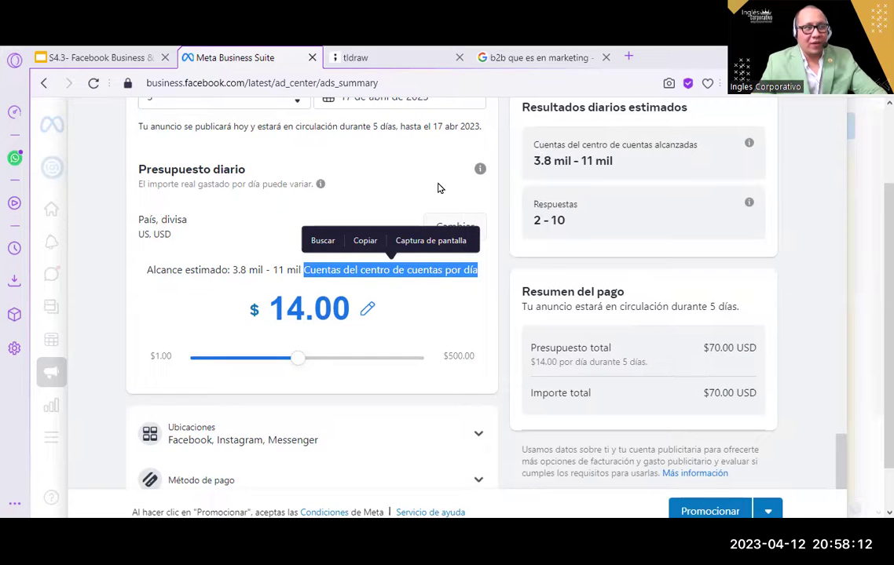
click(503, 213)
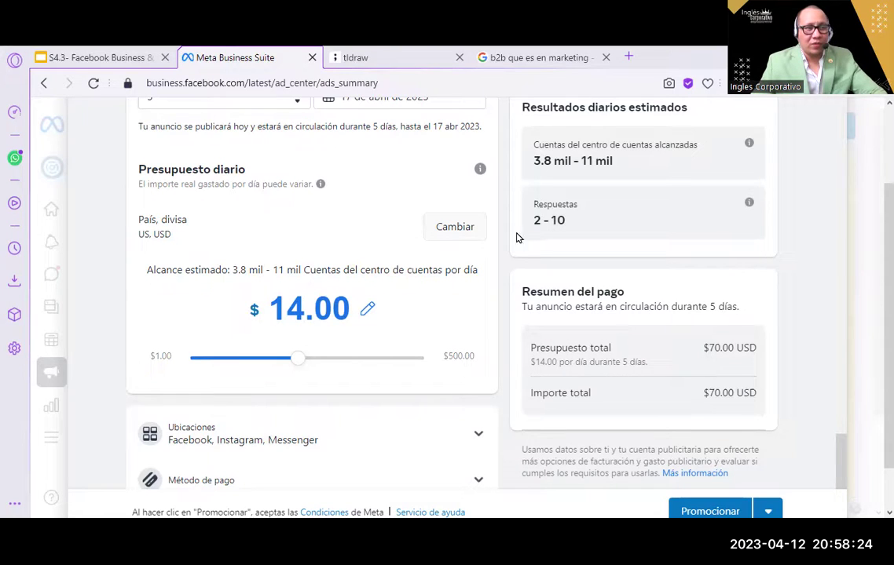
scroll(737, 405, down, 1)
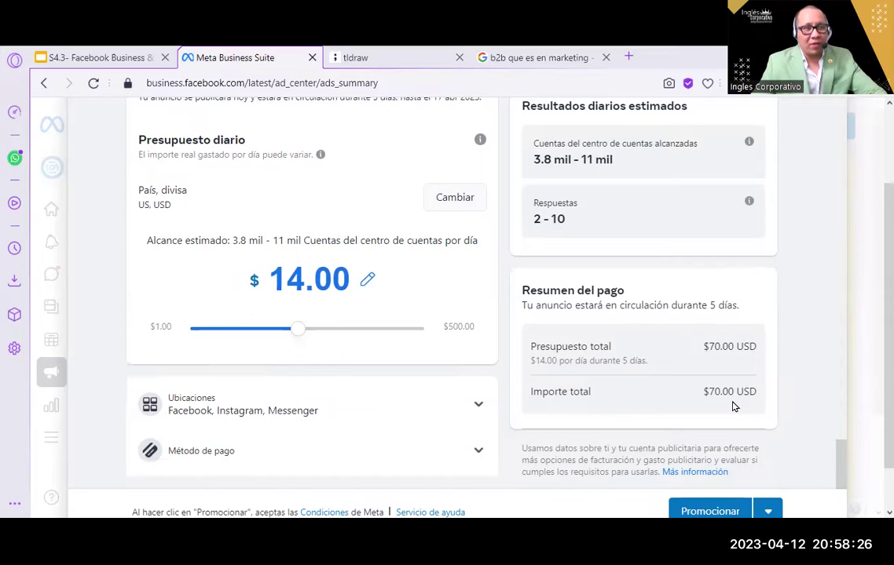
scroll(477, 401, up, 1)
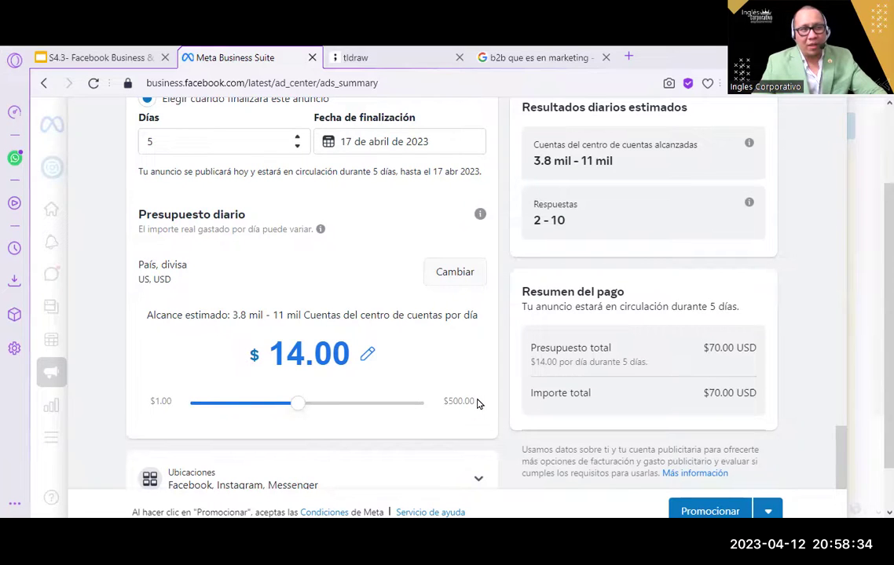
scroll(780, 384, up, 13)
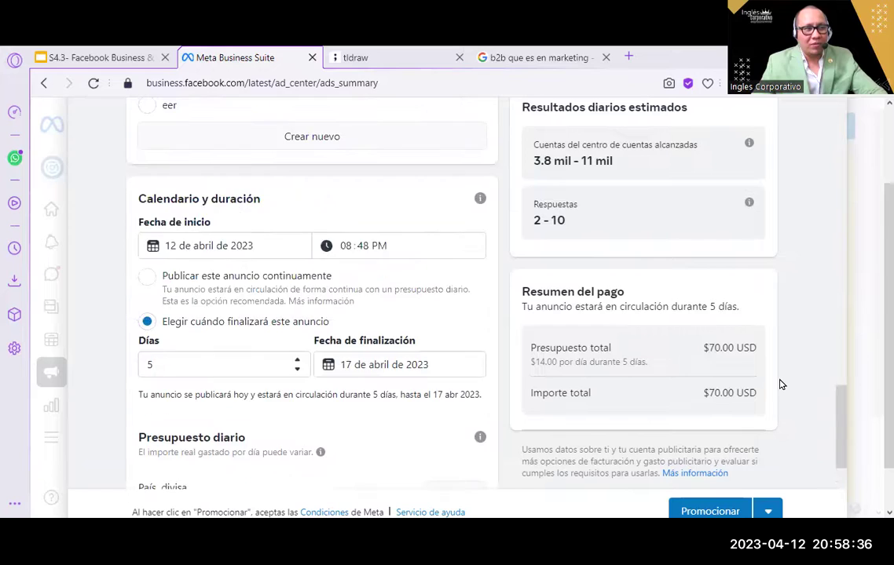
scroll(780, 384, up, 10)
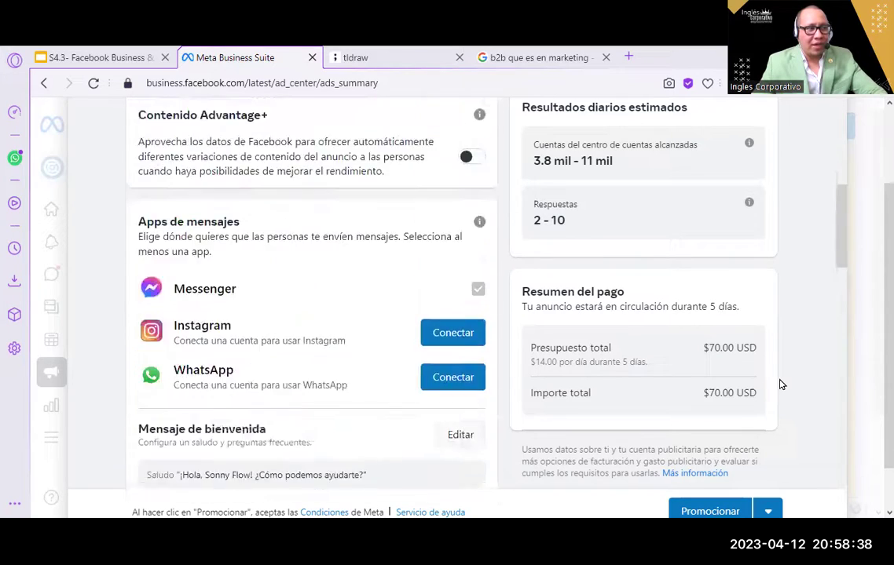